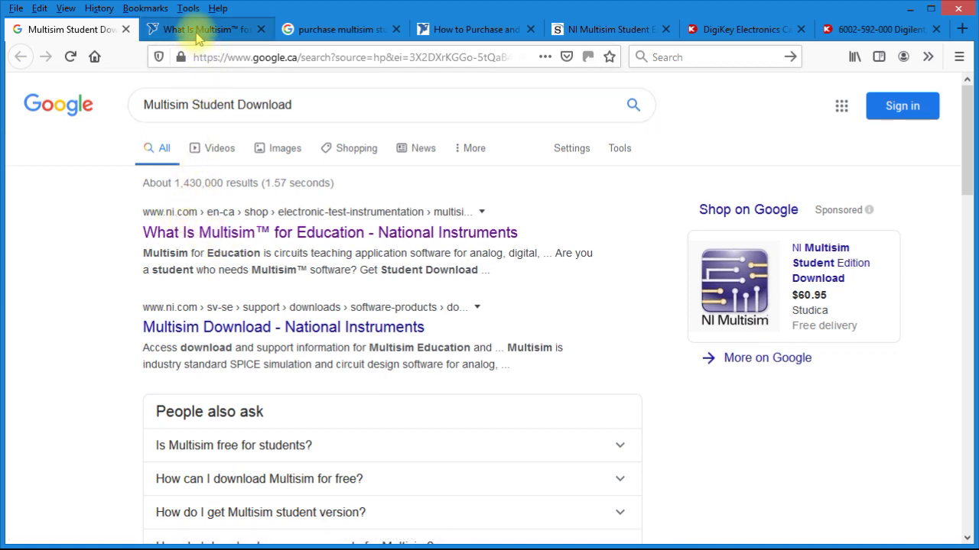
- Switch to the Firefox tab showing NI's 'What Is Multisim for Education' page
{"action": "left_click", "coordinate": [197, 33]}
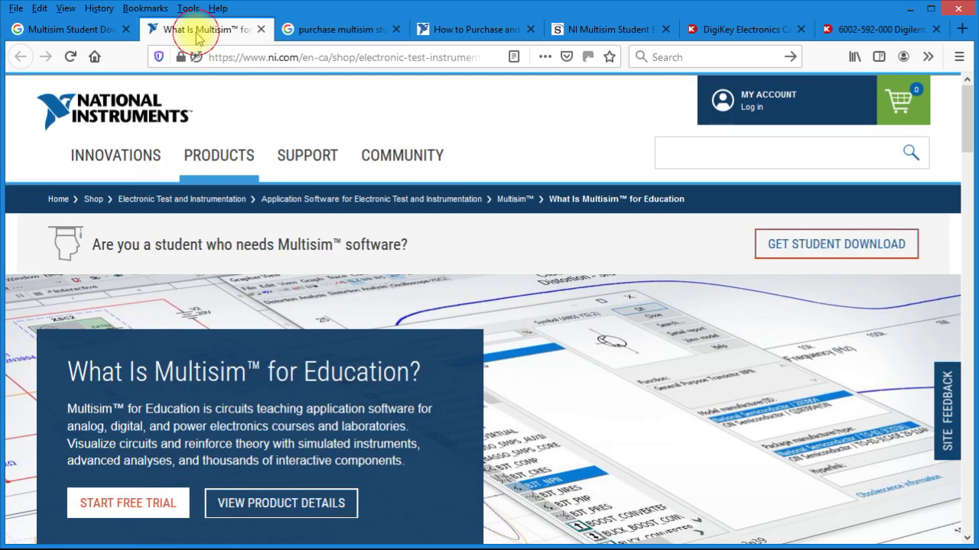
{"action": "left_click", "coordinate": [824, 248]}
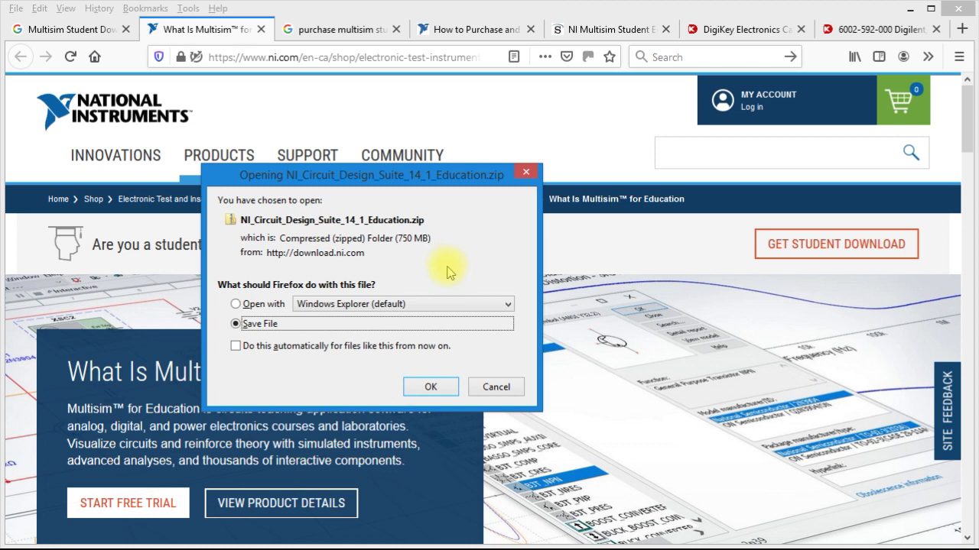
{"action": "left_click", "coordinate": [495, 388]}
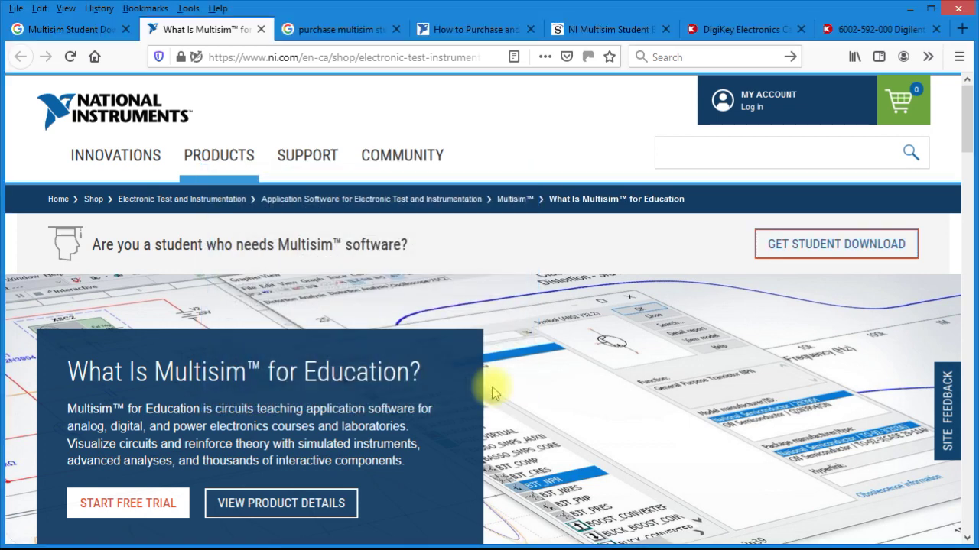
- Switch to the Google results tab for 'purchase multisim student'
{"action": "left_click", "coordinate": [334, 31]}
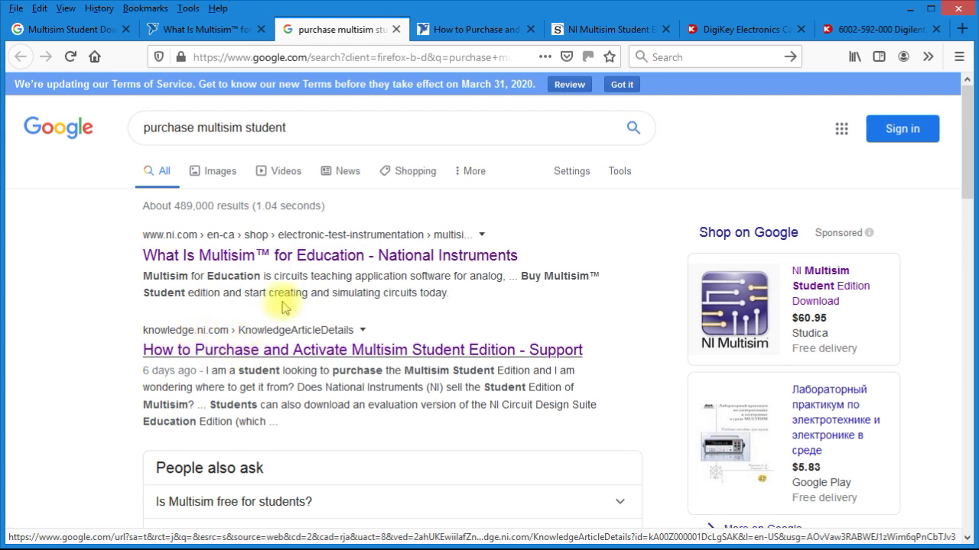
{"action": "left_click", "coordinate": [448, 28]}
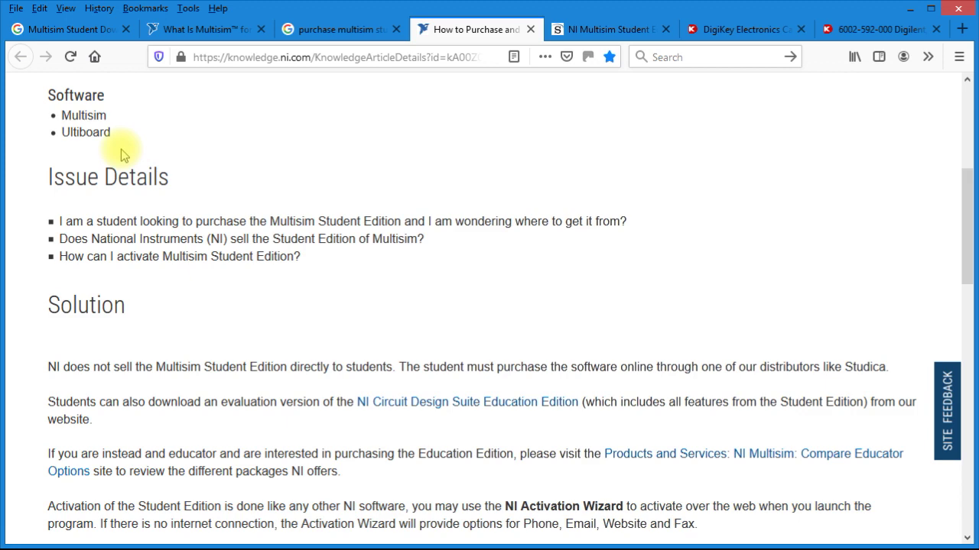
{"action": "scroll", "coordinate": [95, 149], "scroll_direction": "up", "scroll_amount": 3}
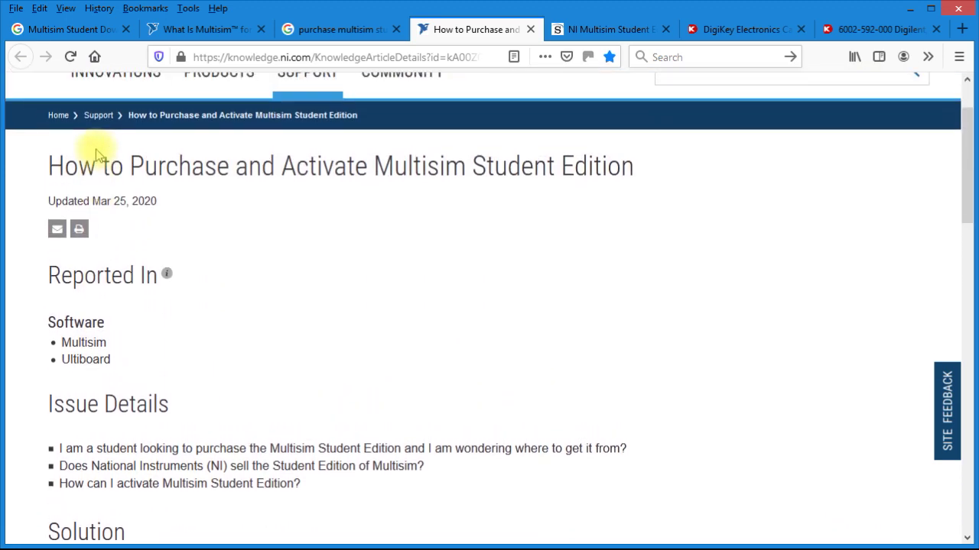
{"action": "scroll", "coordinate": [96, 149], "scroll_direction": "up", "scroll_amount": 1}
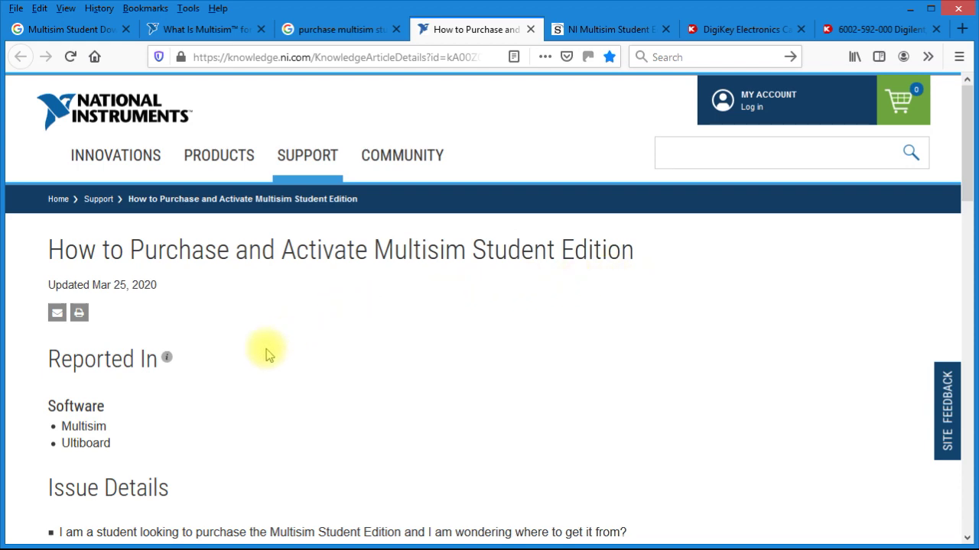
{"action": "scroll", "coordinate": [266, 353], "scroll_direction": "down", "scroll_amount": 5}
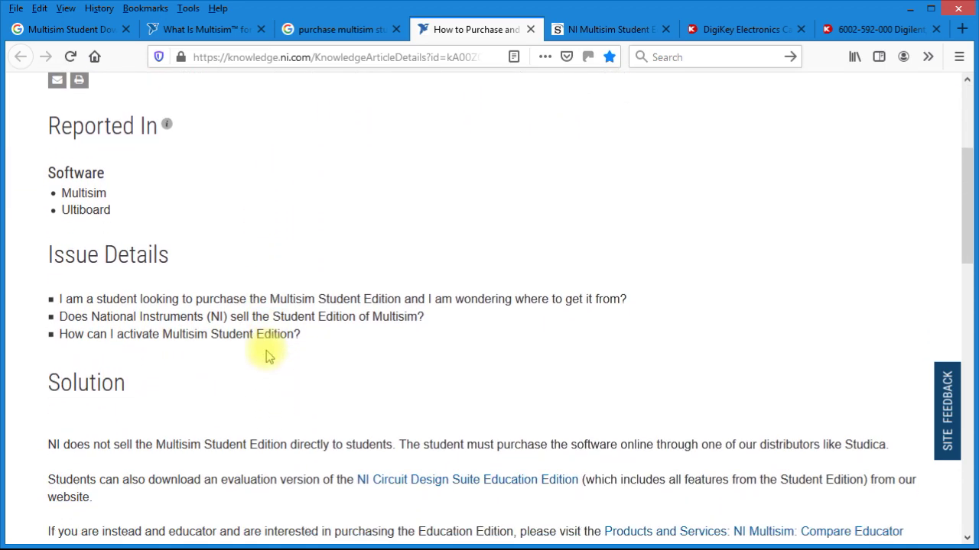
{"action": "scroll", "coordinate": [266, 354], "scroll_direction": "down", "scroll_amount": 2}
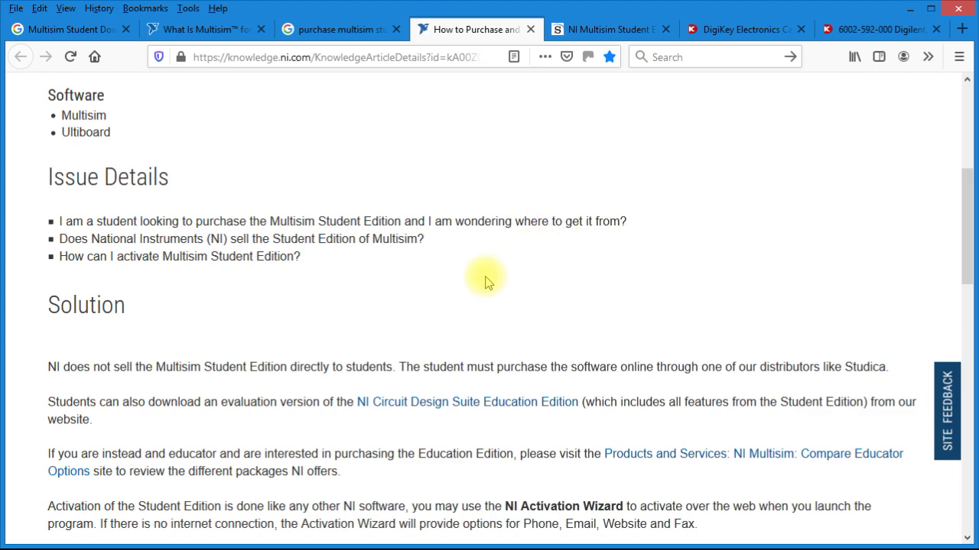
{"action": "scroll", "coordinate": [487, 282], "scroll_direction": "down", "scroll_amount": 3}
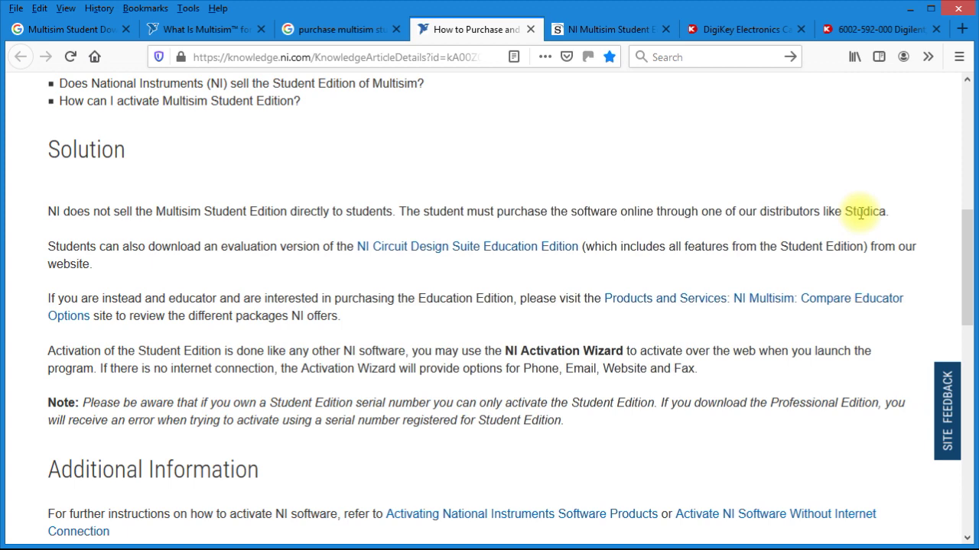
{"action": "left_click", "coordinate": [348, 36]}
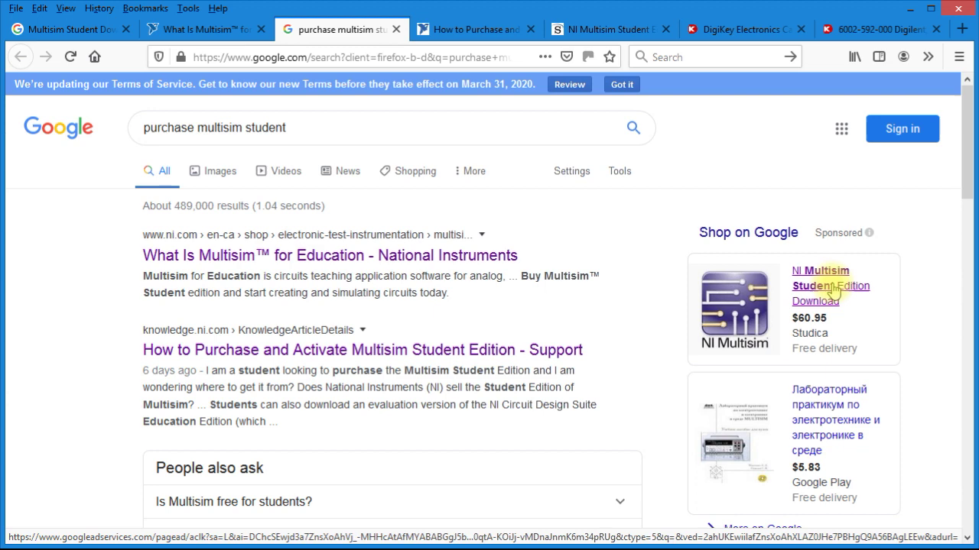
- Add NI Multisim Student Edition - Download to the Studica cart and view the $60.95 cart
{"action": "left_click", "coordinate": [598, 35]}
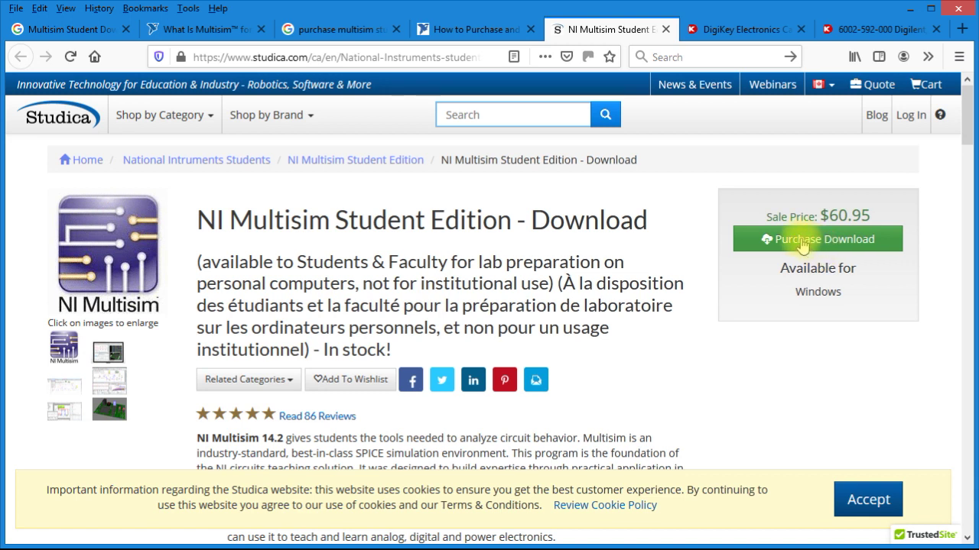
{"action": "left_click", "coordinate": [801, 242]}
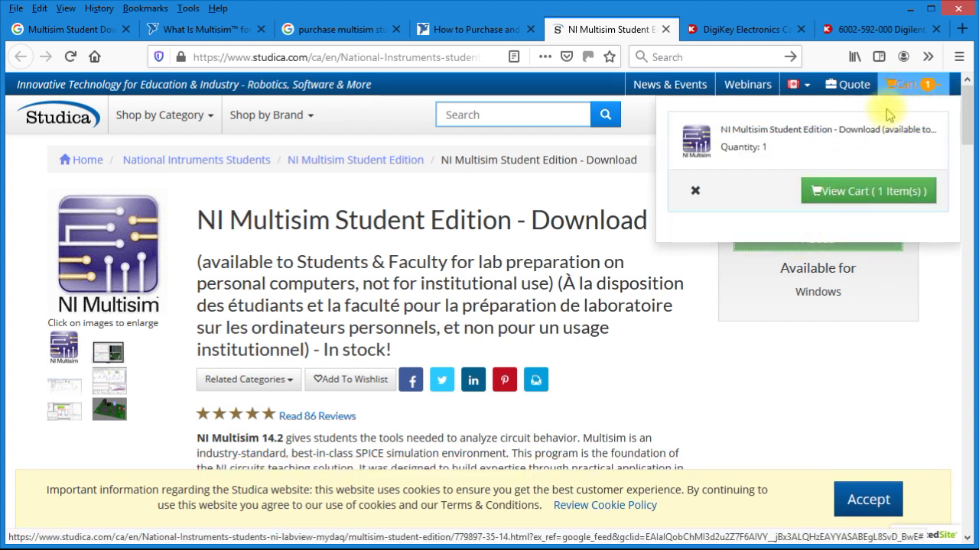
{"action": "left_click", "coordinate": [849, 193]}
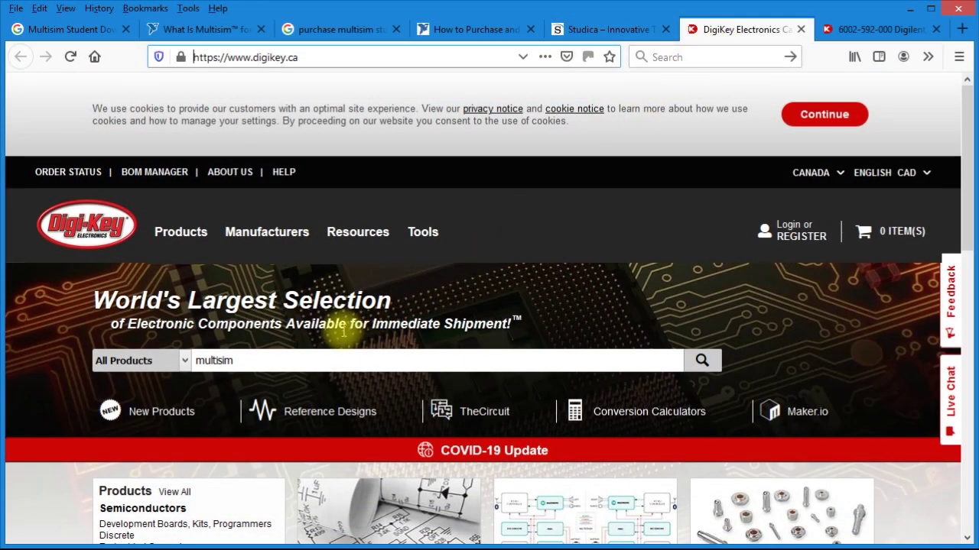
{"action": "left_click", "coordinate": [875, 35]}
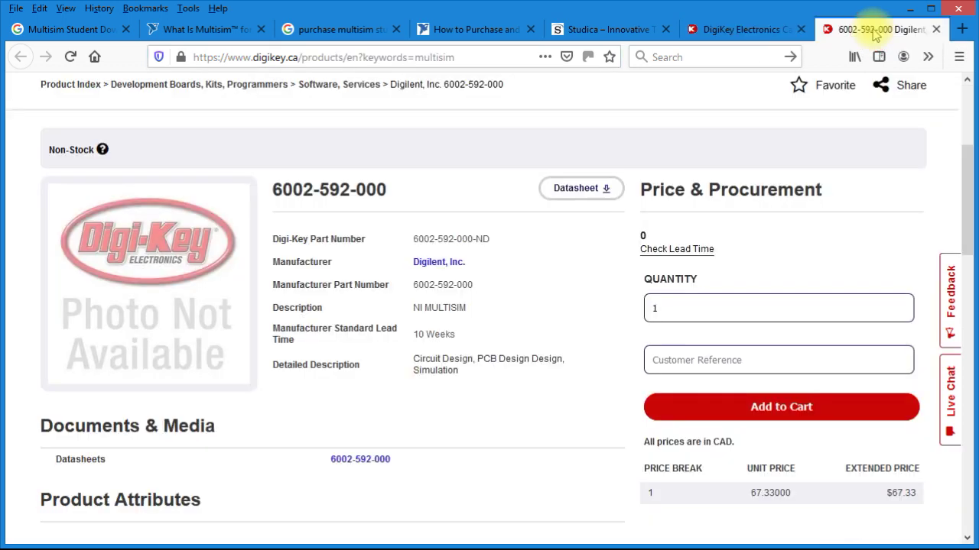
{"action": "left_click", "coordinate": [685, 253]}
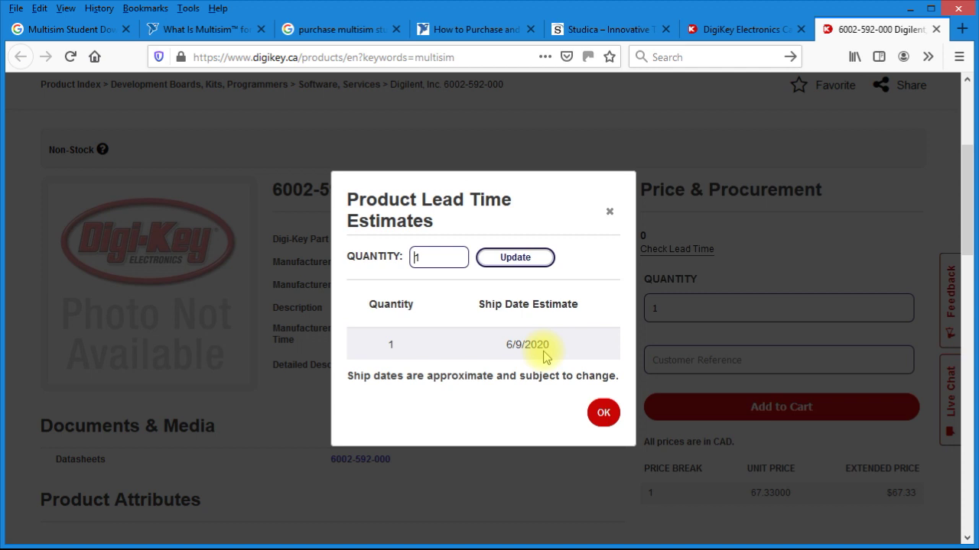
{"action": "left_click", "coordinate": [603, 414]}
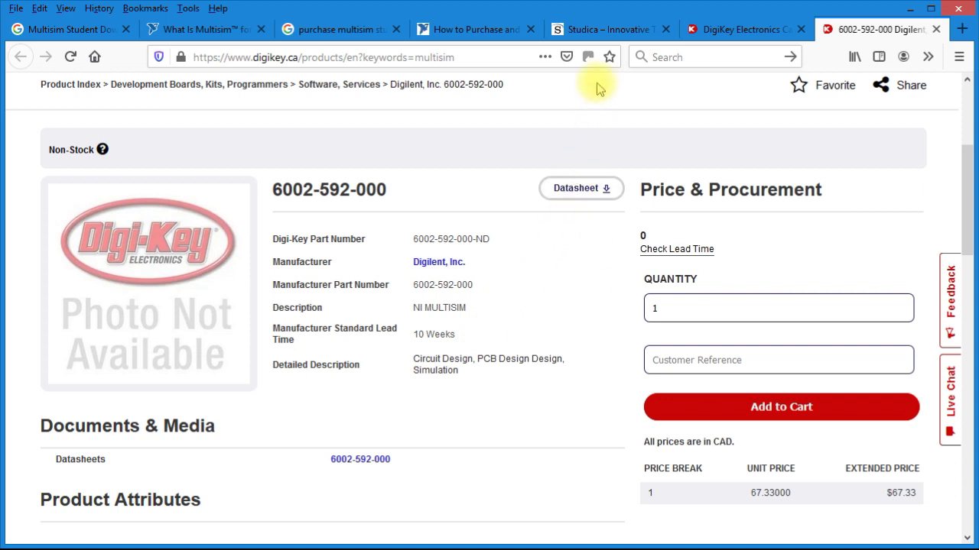
{"action": "left_click", "coordinate": [583, 31]}
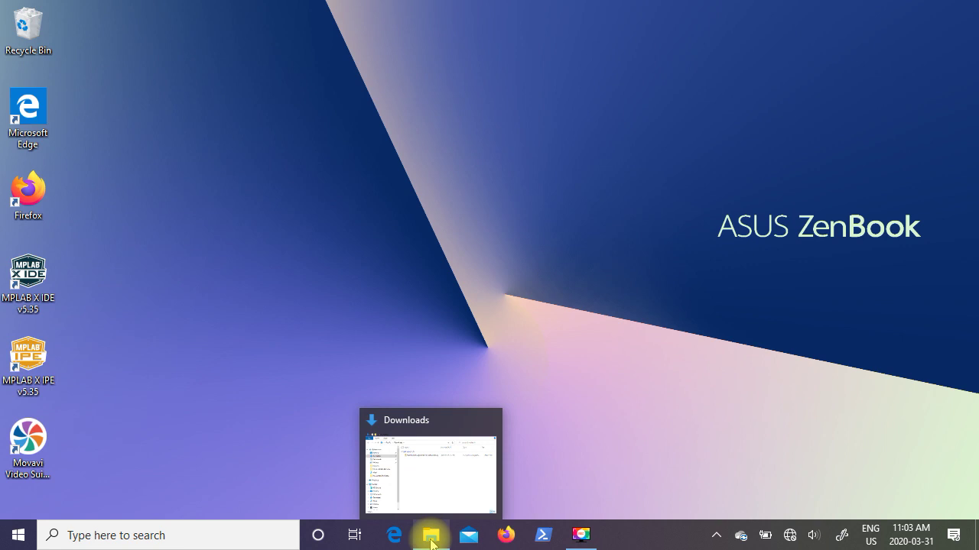
- Open NI_Circuit_Design_Suite_14_1_Education.zip in Downloads and try running autorun.exe from inside it
{"action": "left_click", "coordinate": [432, 542]}
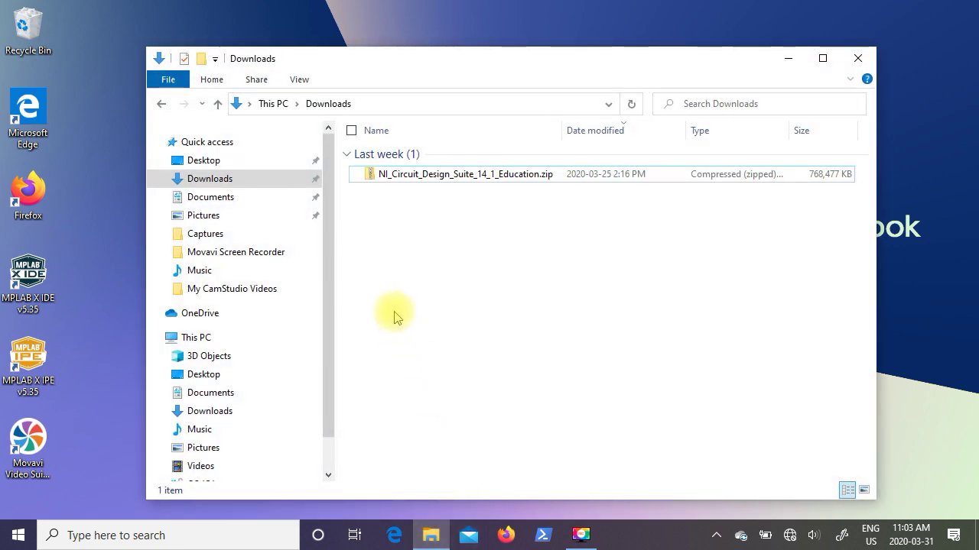
{"action": "left_click", "coordinate": [211, 180]}
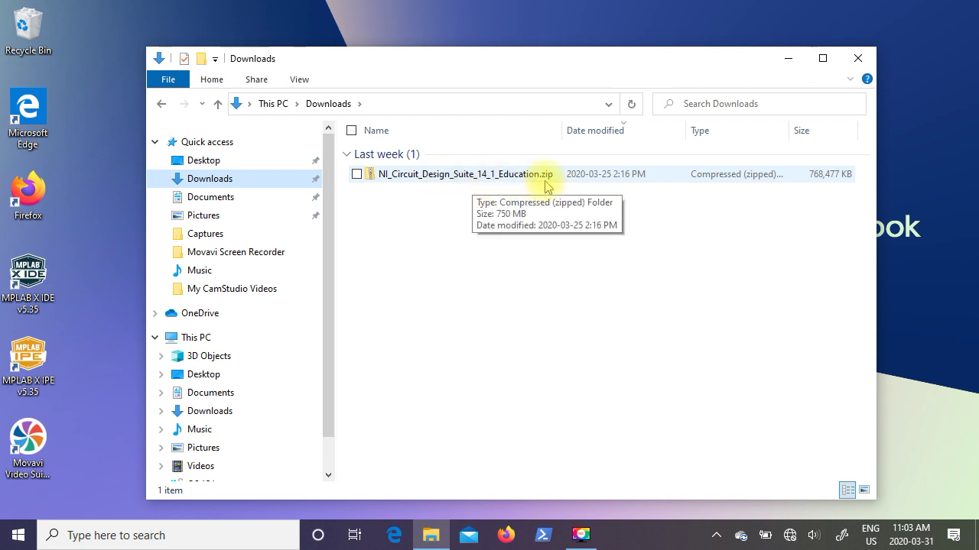
{"action": "double_click", "coordinate": [375, 181]}
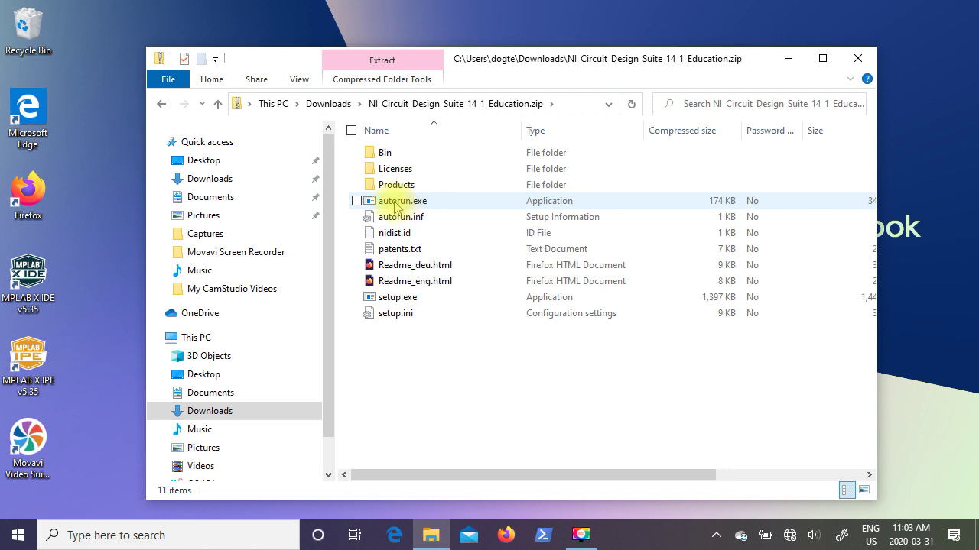
{"action": "double_click", "coordinate": [396, 207]}
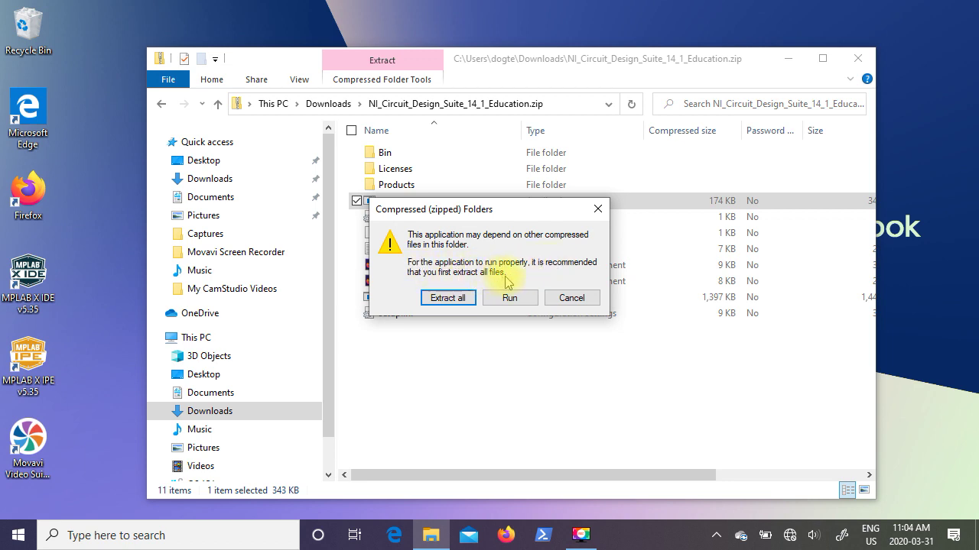
- Extract the zip to the default Downloads path, close the zip window, and reposition the extracted folder
{"action": "left_click", "coordinate": [450, 298]}
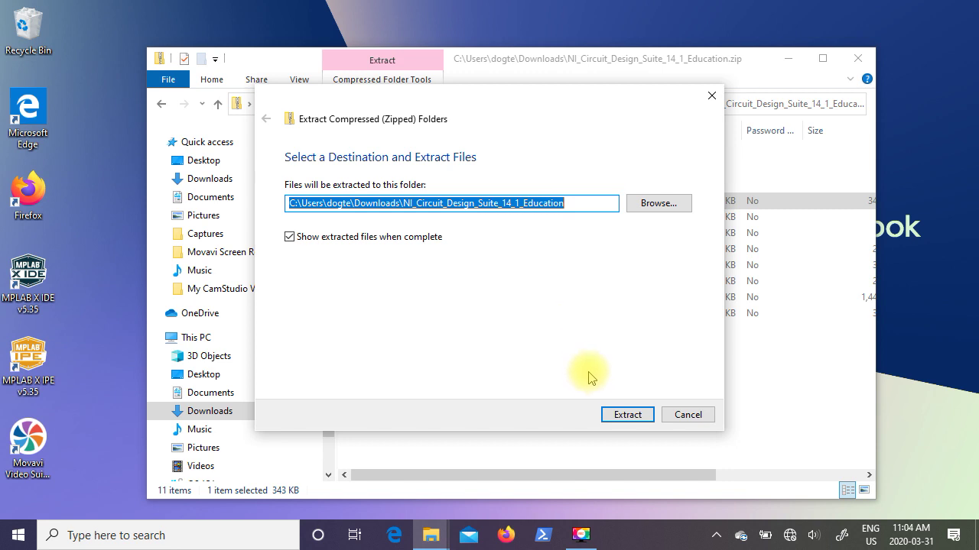
{"action": "left_click", "coordinate": [627, 416]}
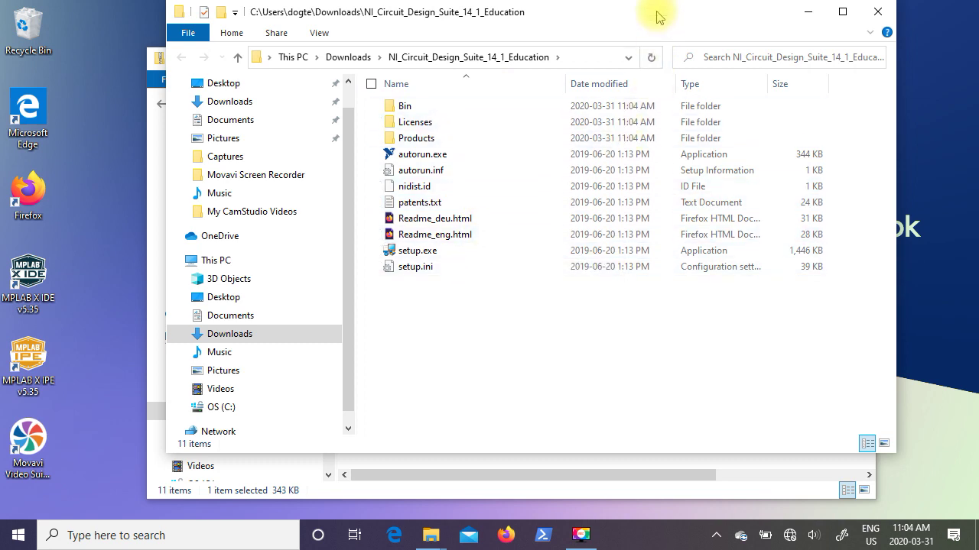
{"action": "left_click_drag", "start_coordinate": [659, 17], "coordinate": [638, 79]}
{"action": "left_click", "coordinate": [650, 51]}
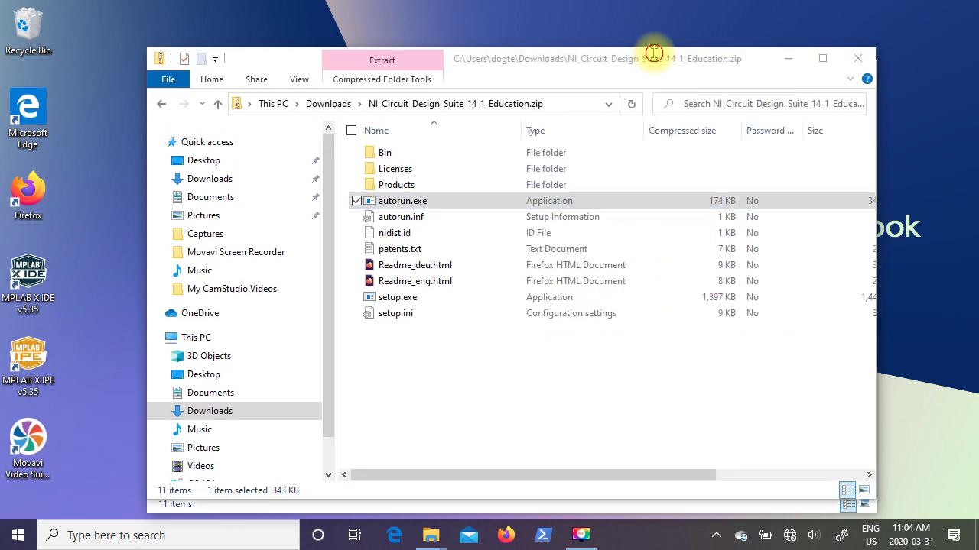
{"action": "left_click", "coordinate": [858, 57]}
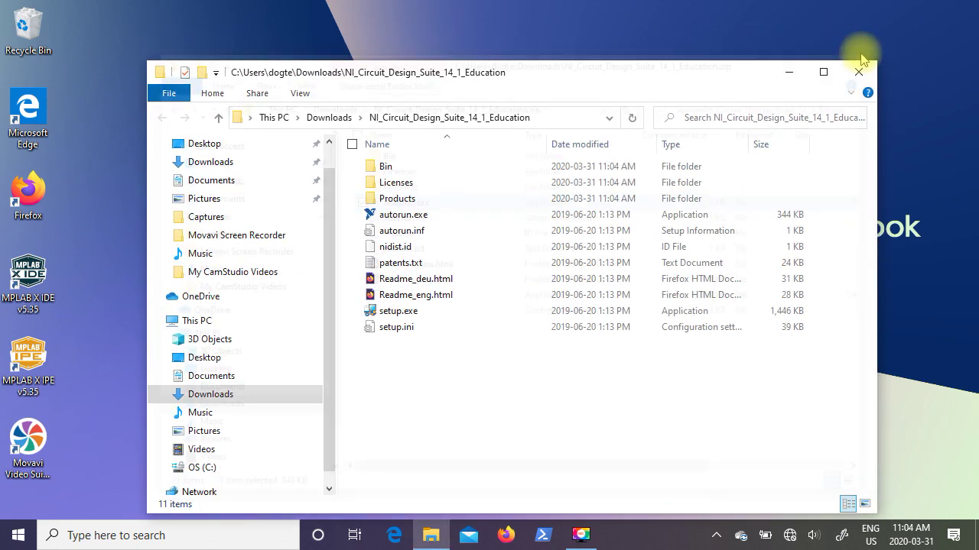
{"action": "left_click_drag", "start_coordinate": [696, 77], "coordinate": [705, 40]}
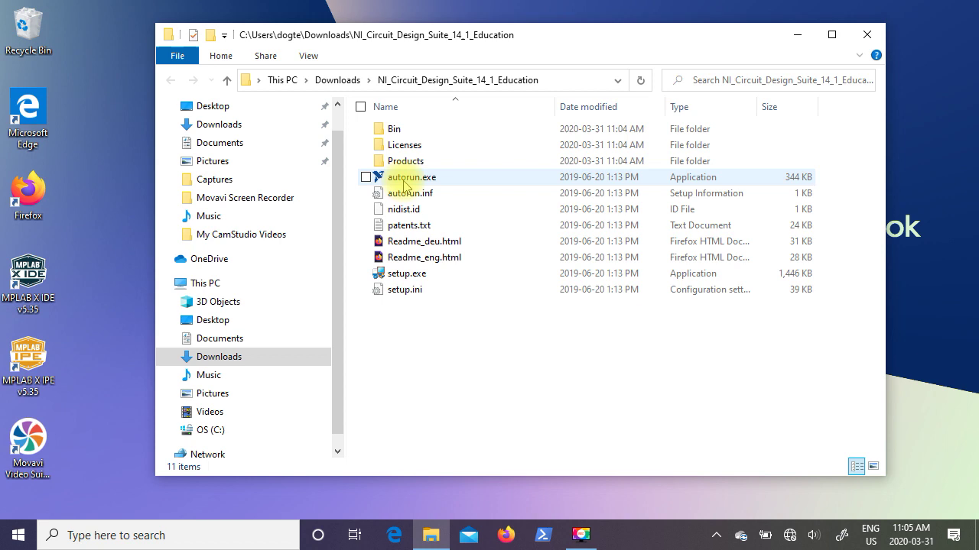
- Run autorun.exe from the extracted folder and choose Install NI Circuit Design Suite 14.1
{"action": "mouse_move", "coordinate": [399, 187]}
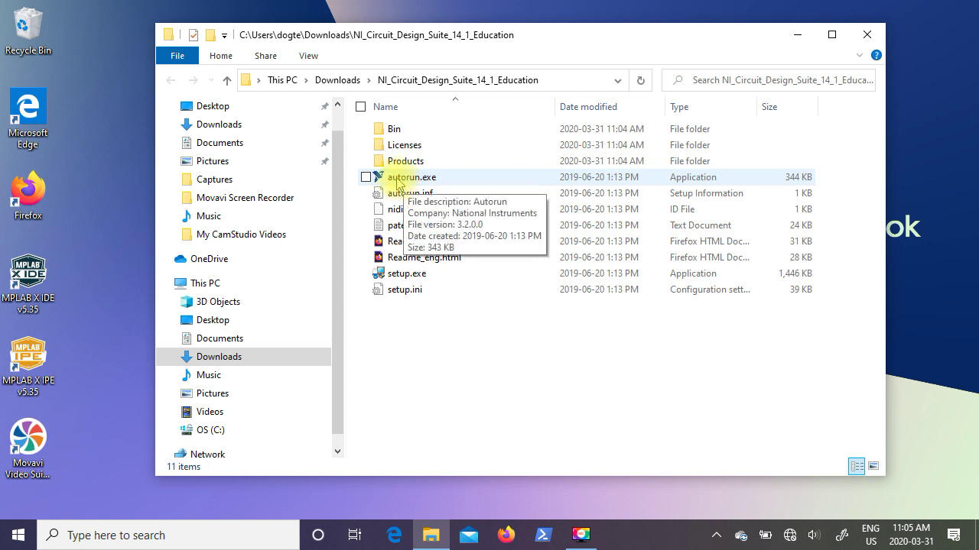
{"action": "double_click", "coordinate": [396, 183]}
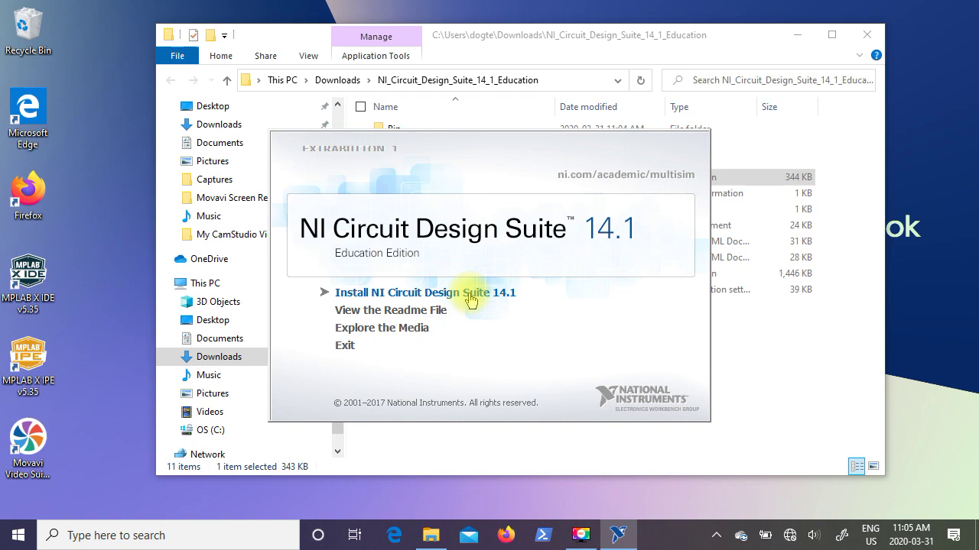
{"action": "left_click", "coordinate": [468, 296]}
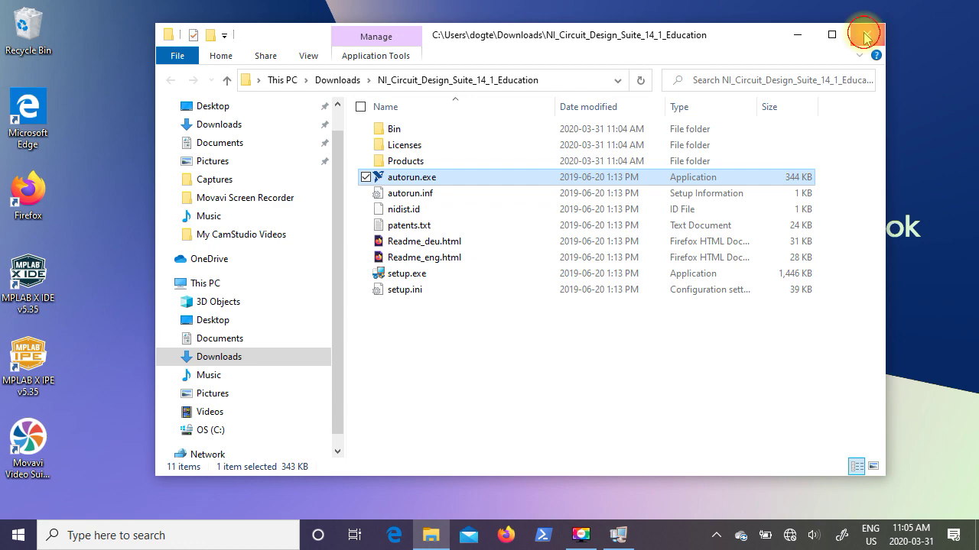
- Past the welcome page, enter the user's full name, 'St. Clair College' as organization, and select evaluation install
{"action": "left_click", "coordinate": [865, 36]}
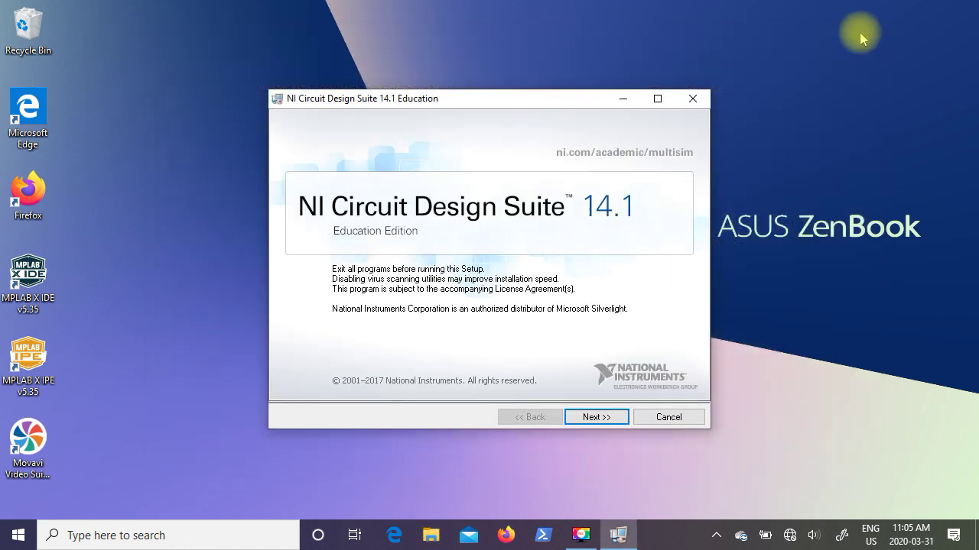
{"action": "left_click", "coordinate": [595, 419]}
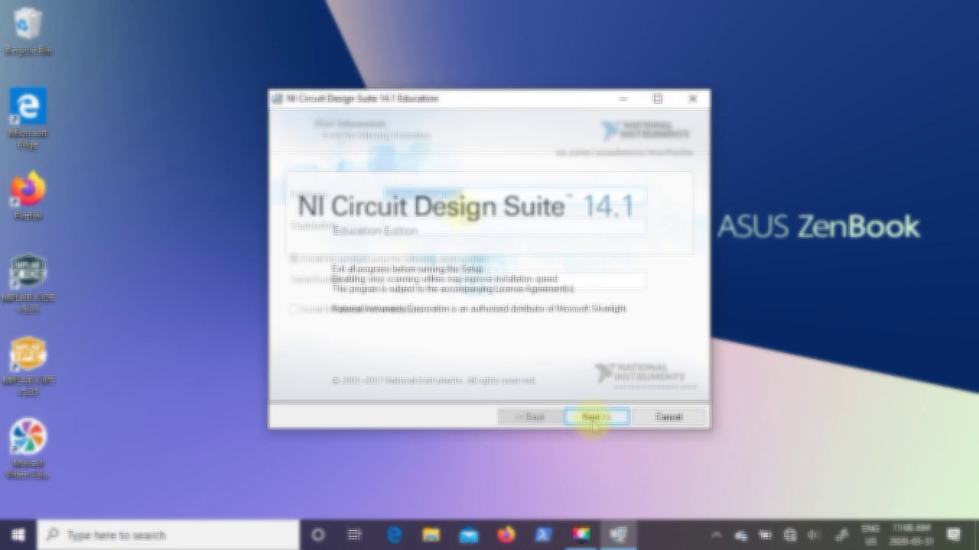
{"action": "type", "text": "Darren Holmes"}
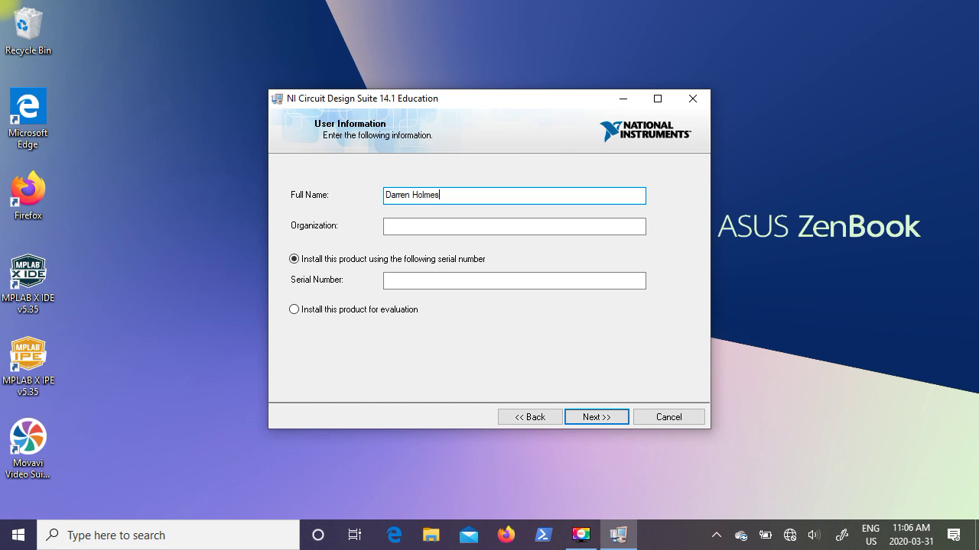
{"action": "key", "text": "Tab"}
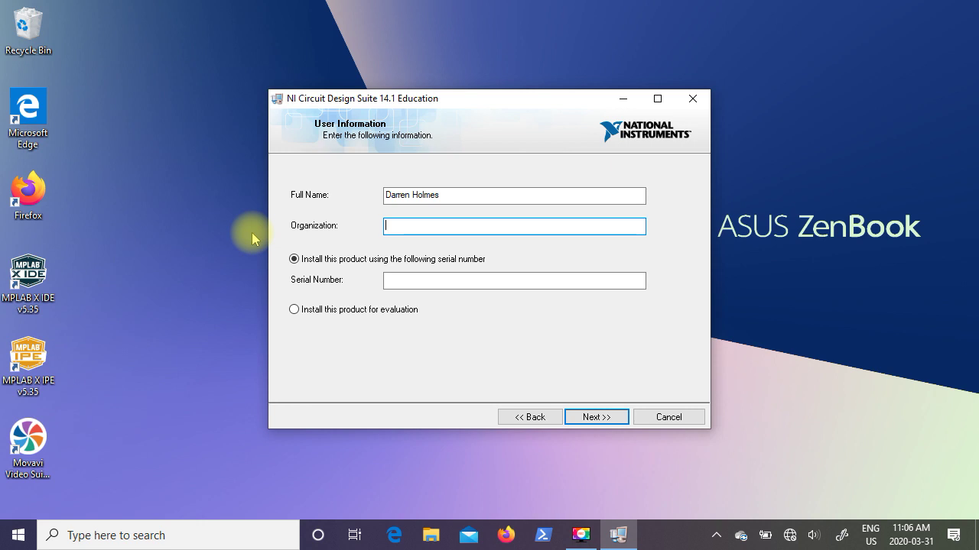
{"action": "type", "text": "St. Clair Colle"}
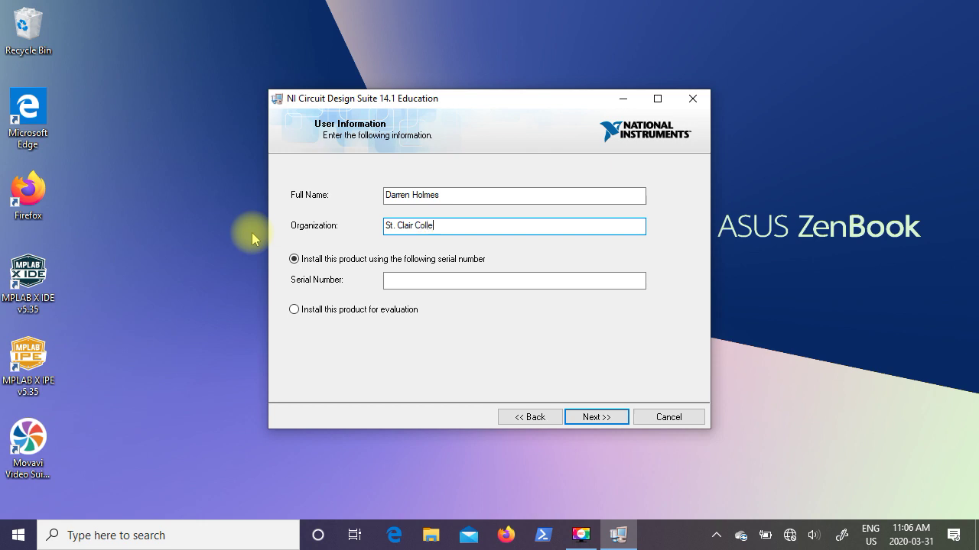
{"action": "type", "text": "ge"}
{"action": "left_click", "coordinate": [294, 311]}
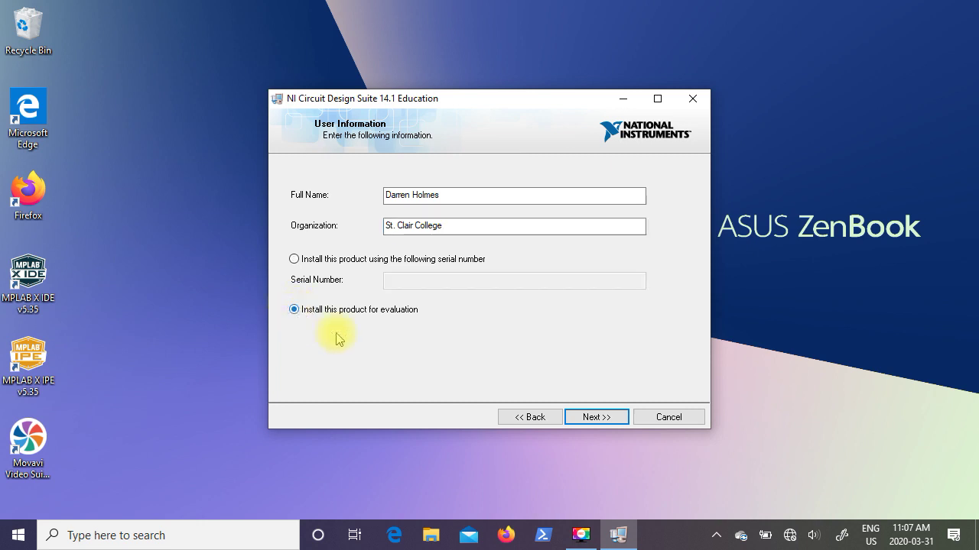
- Accept the default destination directory and feature selection to reach Product Notifications
{"action": "left_click", "coordinate": [595, 418]}
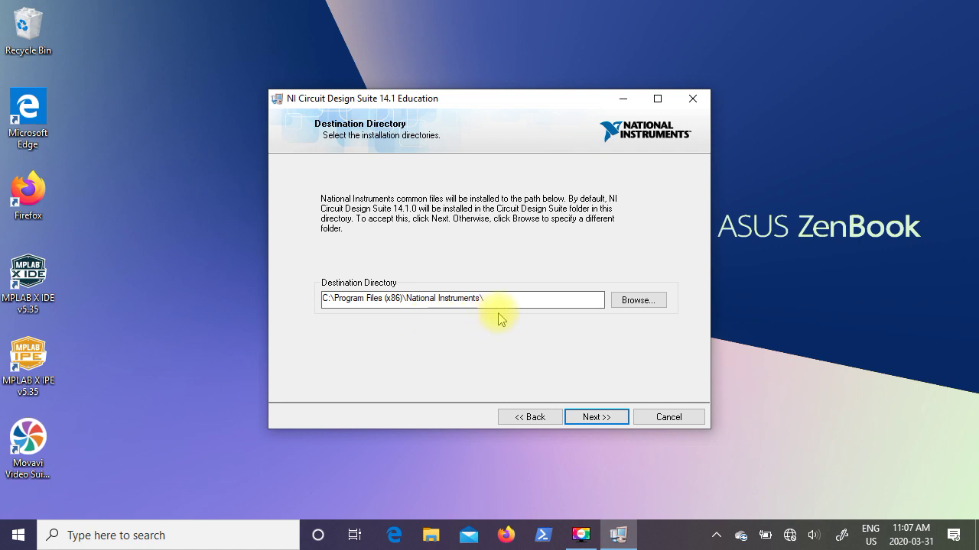
{"action": "left_click", "coordinate": [594, 417]}
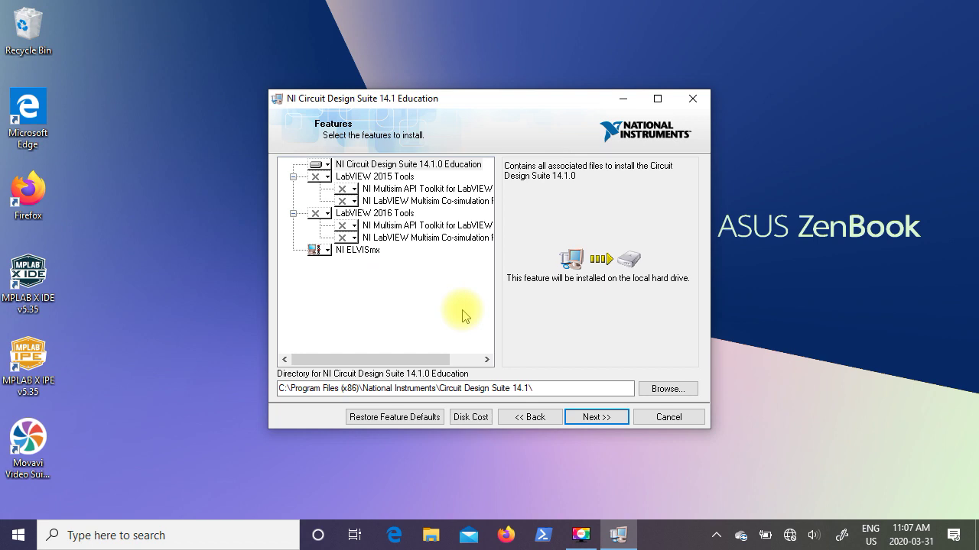
{"action": "left_click", "coordinate": [597, 418]}
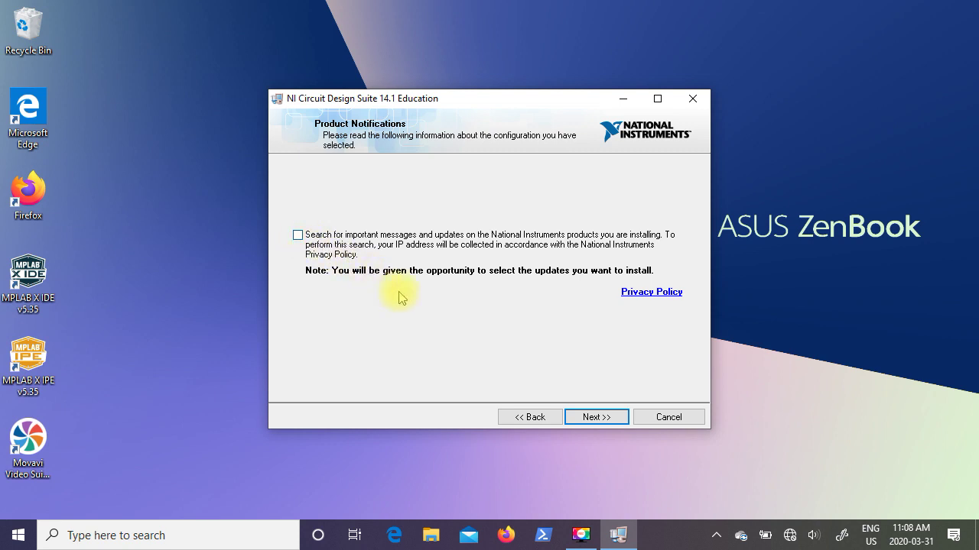
- Skip update notifications, review the NI and Microchip licenses, accept both, and continue
{"action": "left_click", "coordinate": [593, 423]}
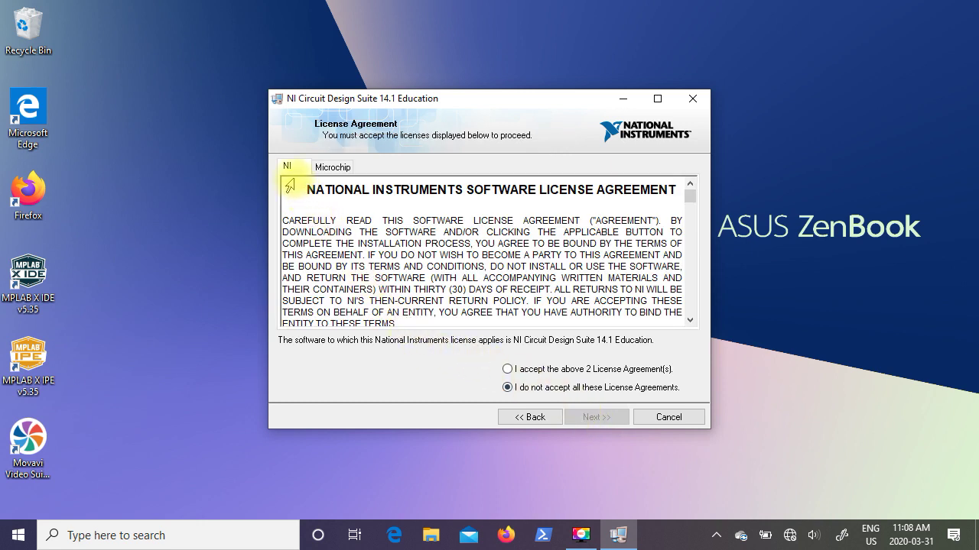
{"action": "left_click", "coordinate": [327, 170]}
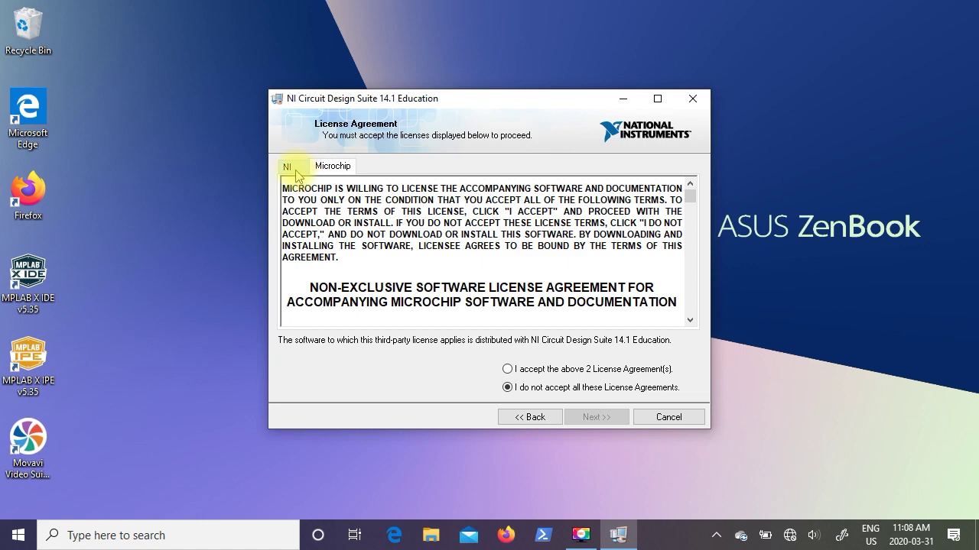
{"action": "left_click", "coordinate": [295, 170]}
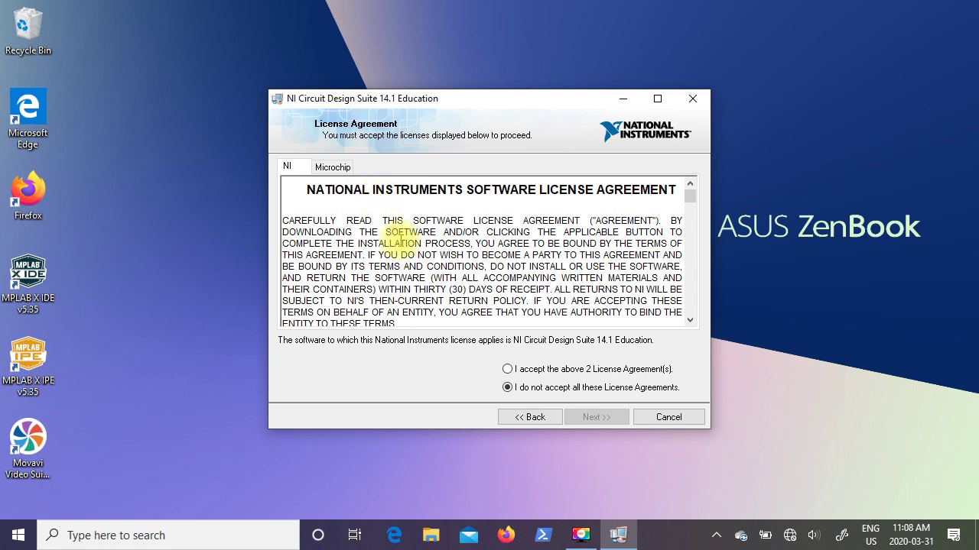
{"action": "left_click", "coordinate": [508, 371]}
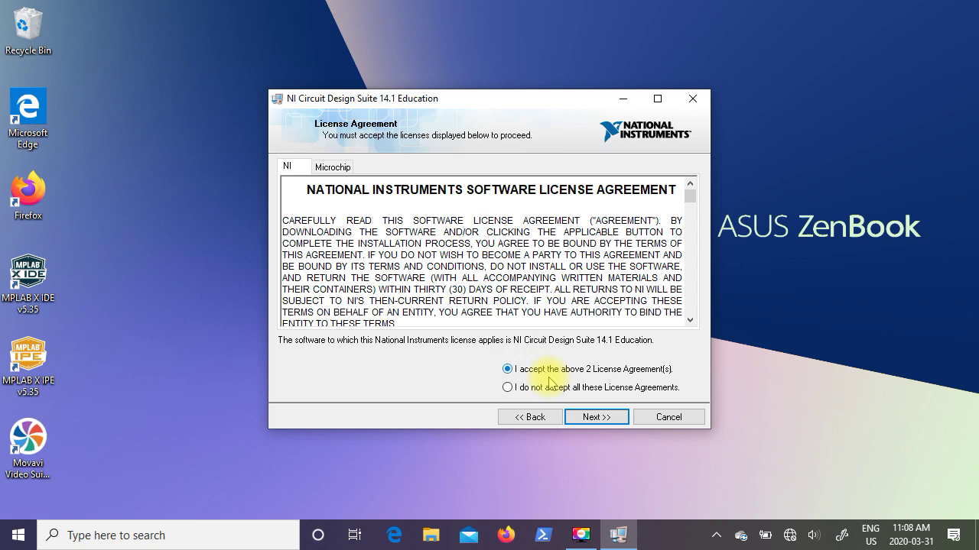
{"action": "left_click", "coordinate": [602, 422]}
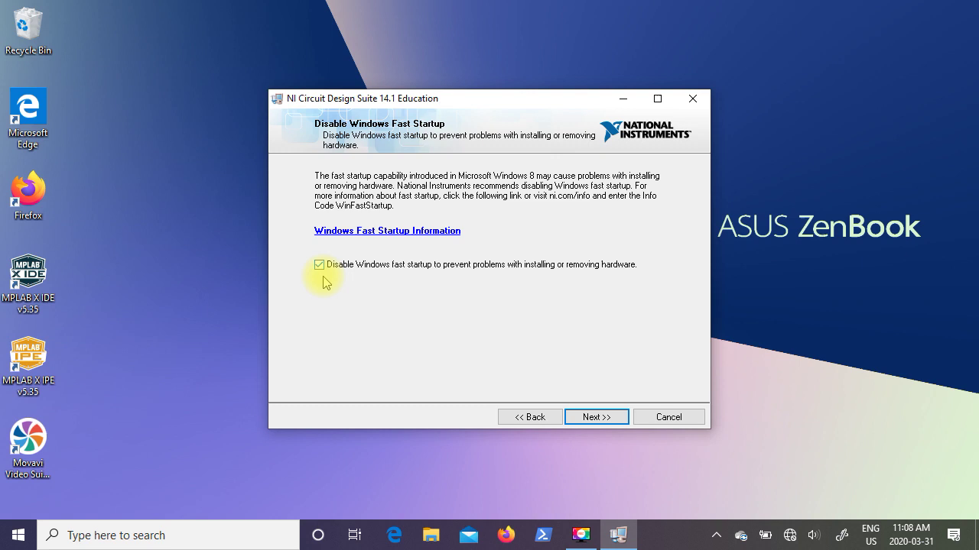
- Begin installing NI Circuit Design Suite 14.1.0 and cancel the ELVISmx Install Source prompt
{"action": "left_click", "coordinate": [597, 419]}
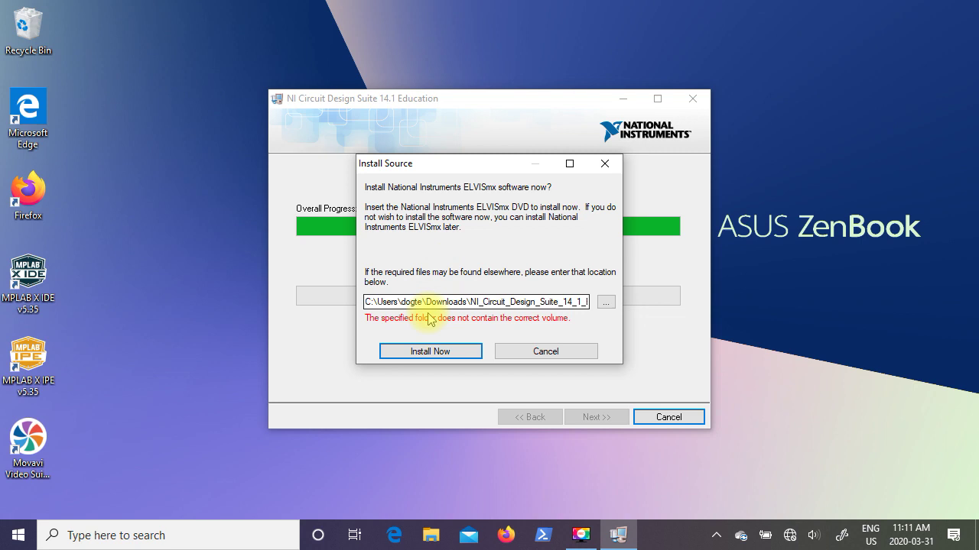
{"action": "left_click", "coordinate": [539, 352]}
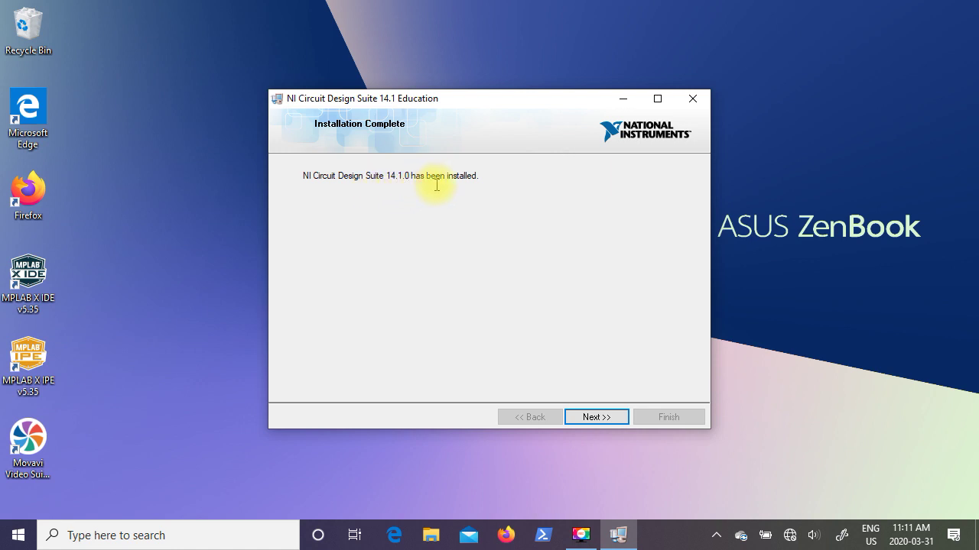
- Finish the completed installer and accept its restart prompt
{"action": "left_click", "coordinate": [593, 418]}
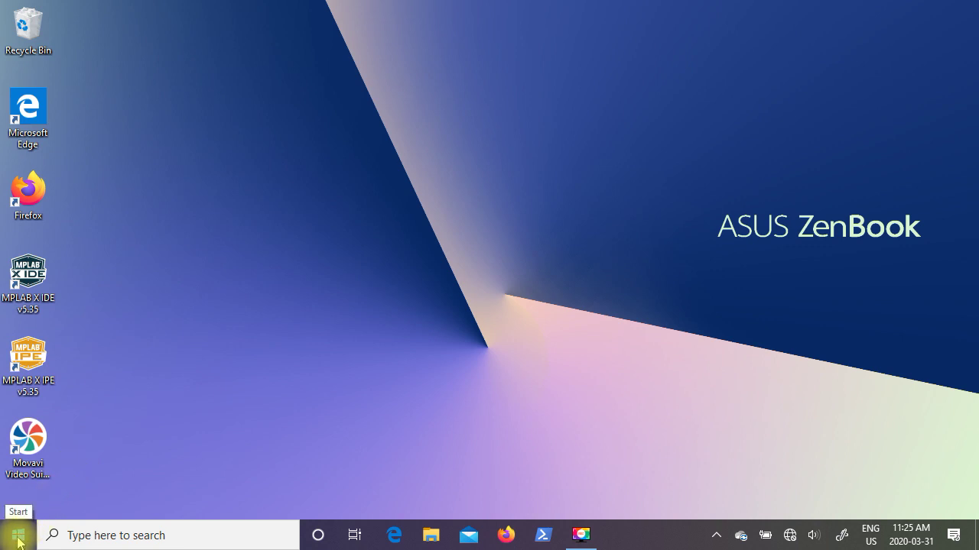
- Drag NI Multisim 14.1 from Start's Recently added onto the desktop, placing it beside the Recycle Bin
{"action": "left_click", "coordinate": [18, 540]}
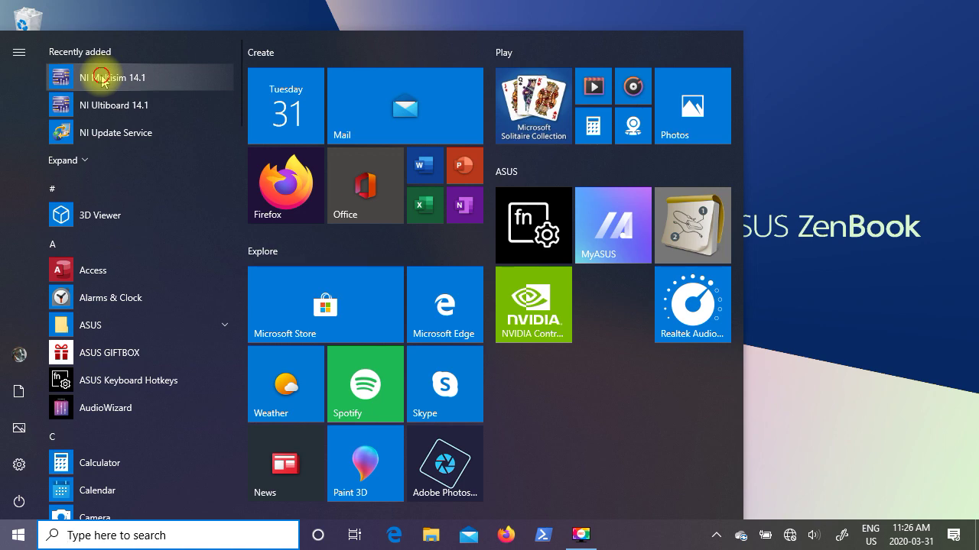
{"action": "left_click", "coordinate": [102, 79]}
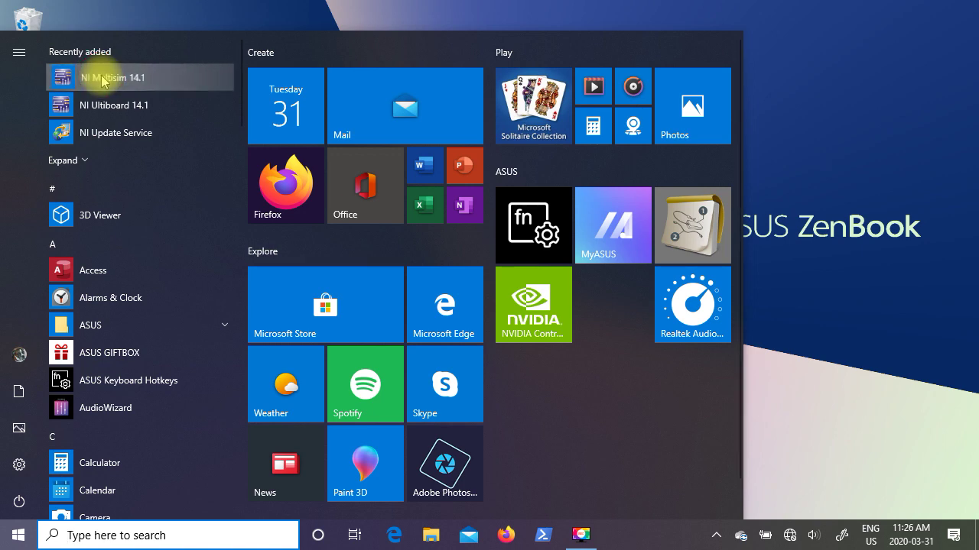
{"action": "left_click_drag", "start_coordinate": [102, 79], "coordinate": [848, 117]}
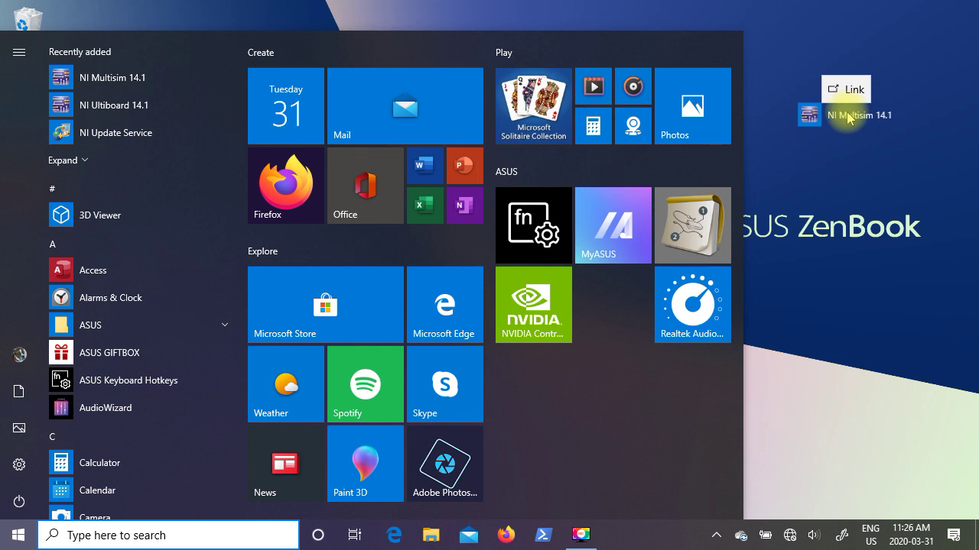
{"action": "left_click_drag", "start_coordinate": [847, 117], "coordinate": [844, 109]}
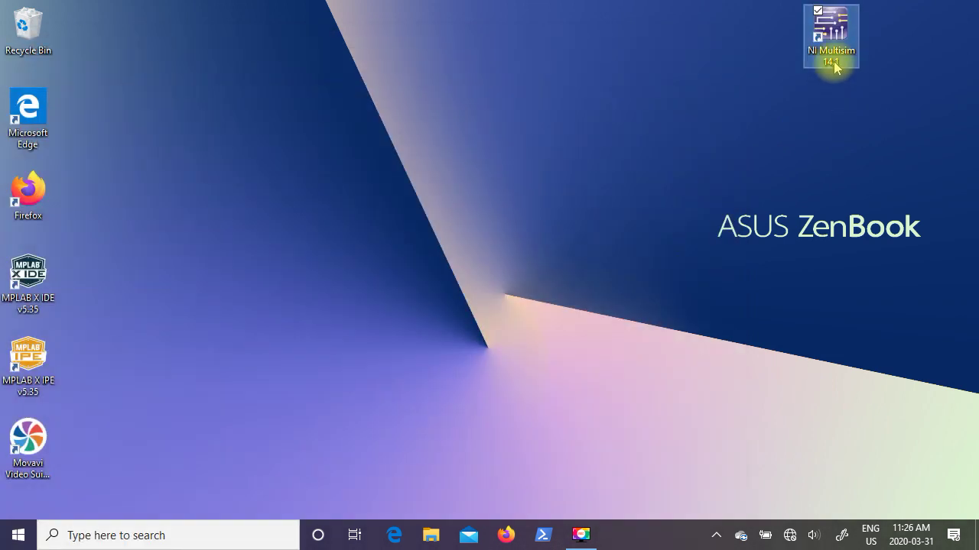
{"action": "left_click_drag", "start_coordinate": [826, 36], "coordinate": [85, 35]}
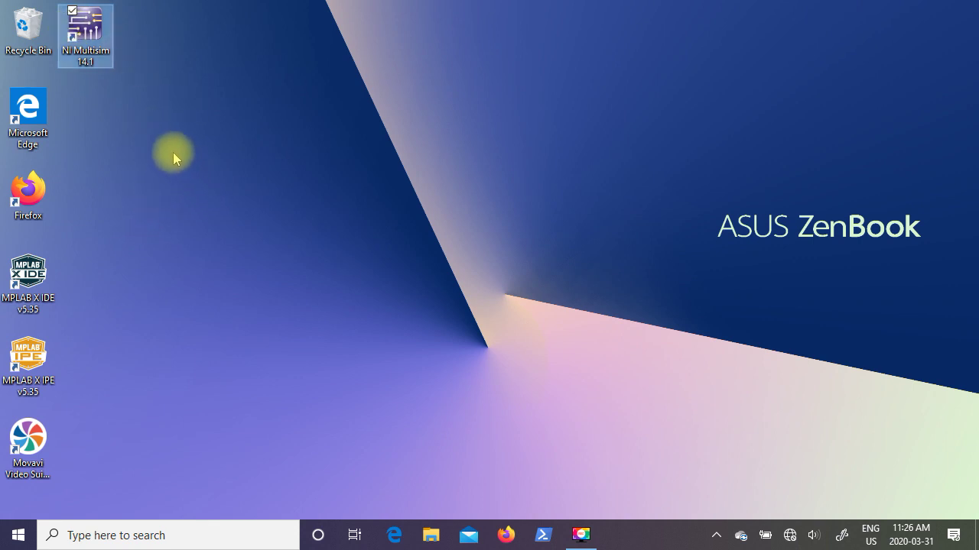
- Launch NI Multisim 14.1 from its desktop shortcut and choose Launch Multisim in License Status
{"action": "double_click", "coordinate": [84, 33]}
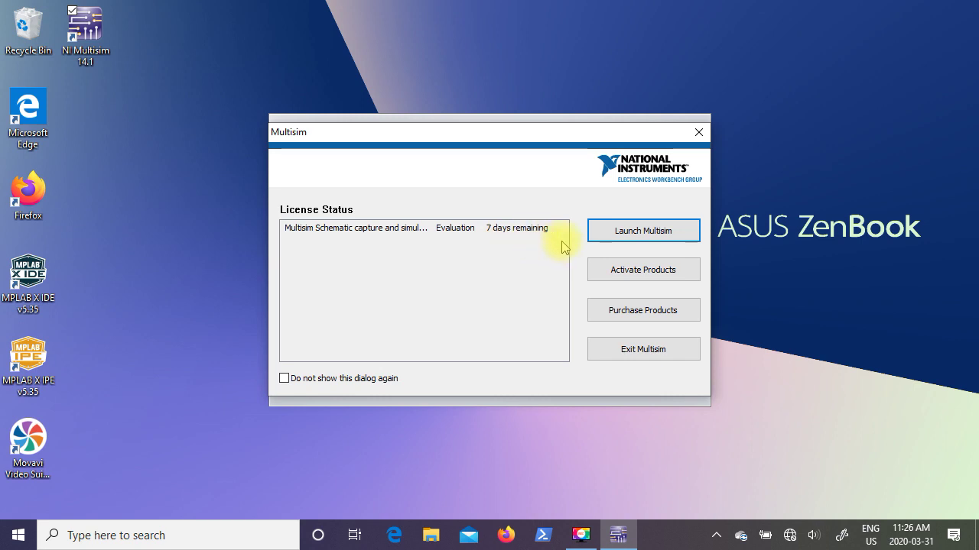
{"action": "left_click", "coordinate": [642, 233]}
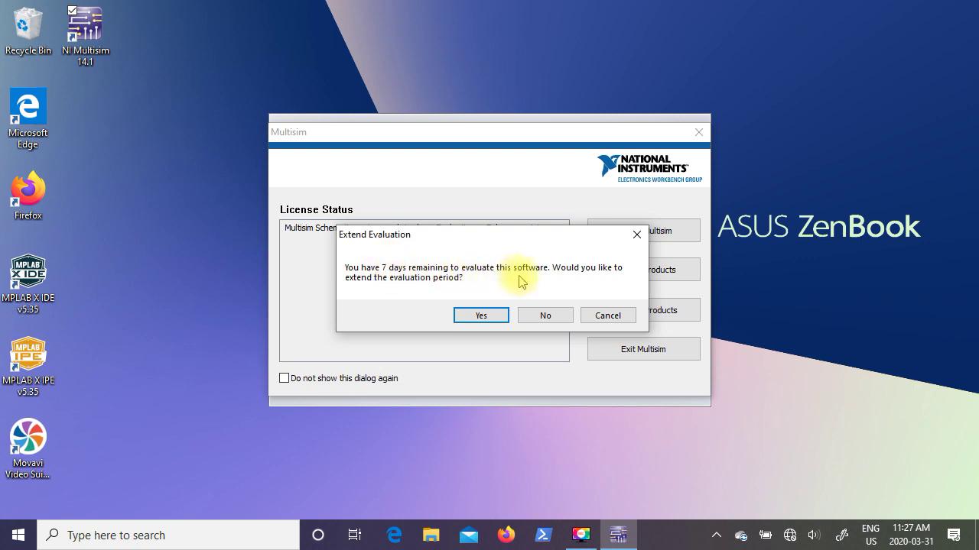
- Accept the evaluation extension, proceed without entering a code, dismiss the warning, then cancel the wizard
{"action": "left_click", "coordinate": [480, 316]}
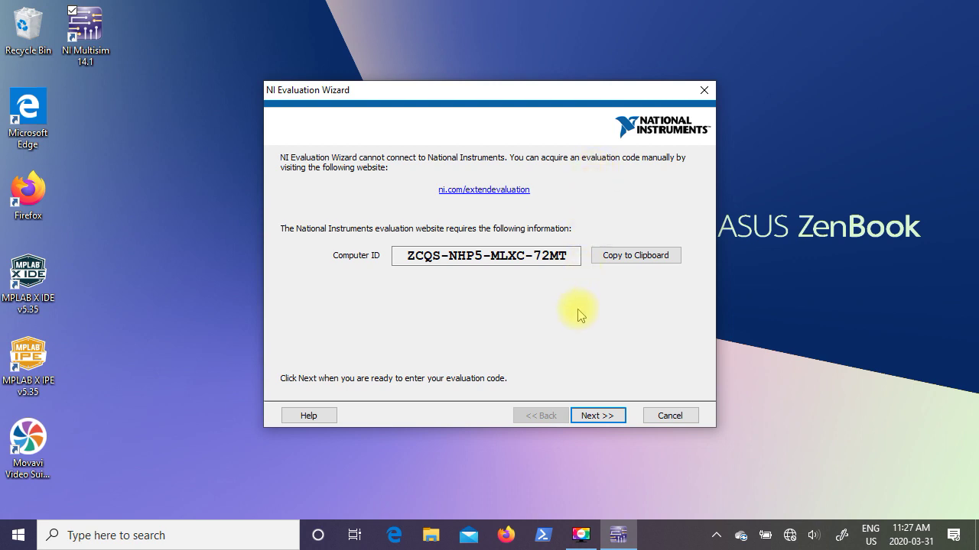
{"action": "left_click", "coordinate": [596, 419]}
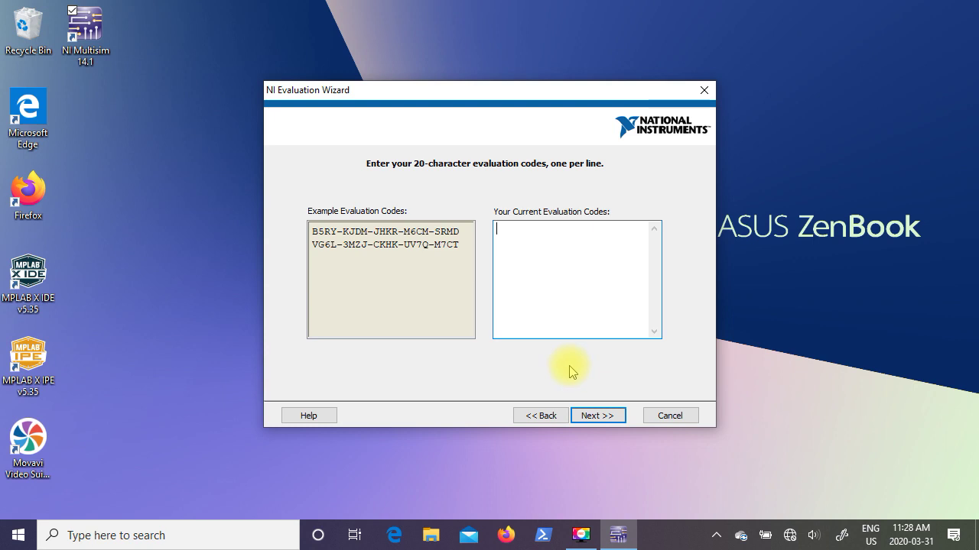
{"action": "left_click", "coordinate": [597, 417]}
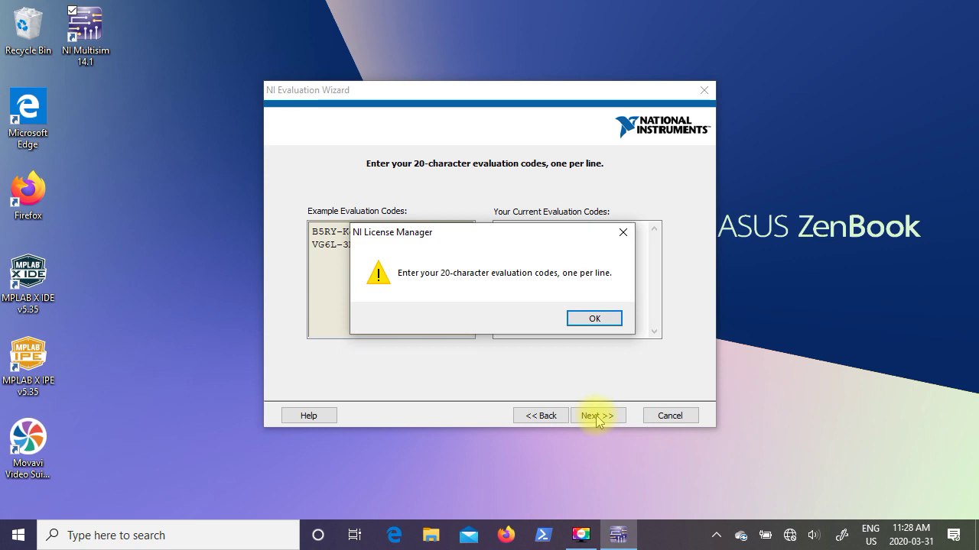
{"action": "left_click", "coordinate": [594, 320]}
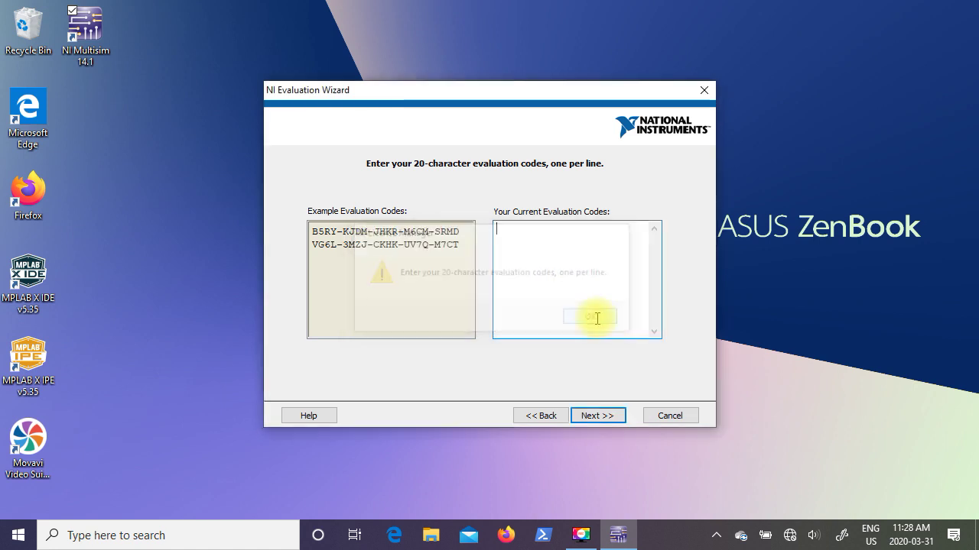
{"action": "left_click", "coordinate": [669, 417]}
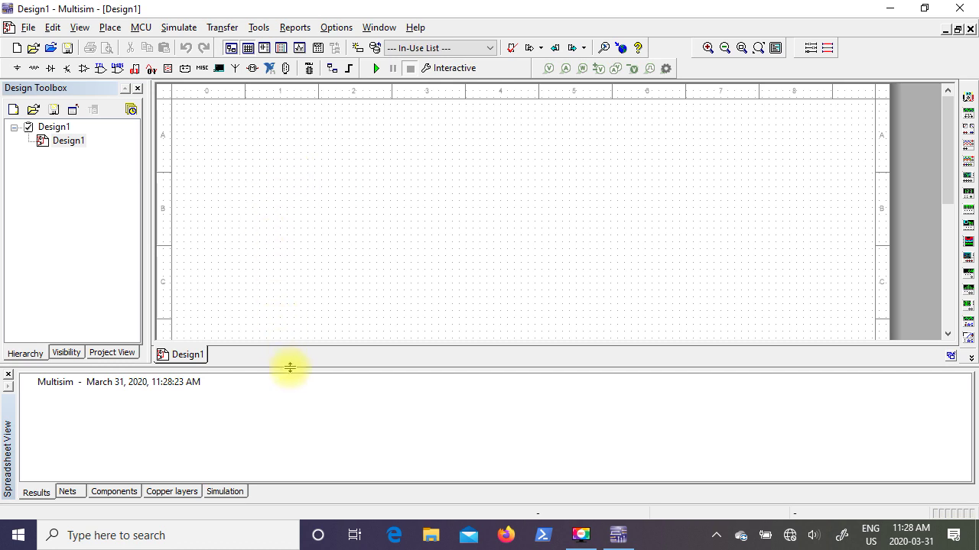
- Drag the splitter above the Spreadsheet View down to enlarge the Design1 canvas
{"action": "left_click_drag", "start_coordinate": [289, 366], "coordinate": [286, 445]}
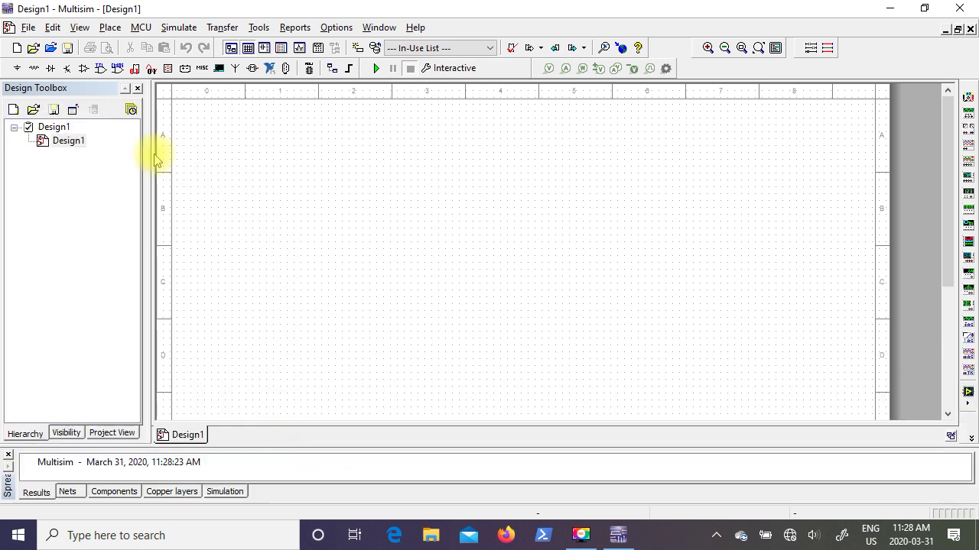
{"action": "mouse_move", "coordinate": [68, 146]}
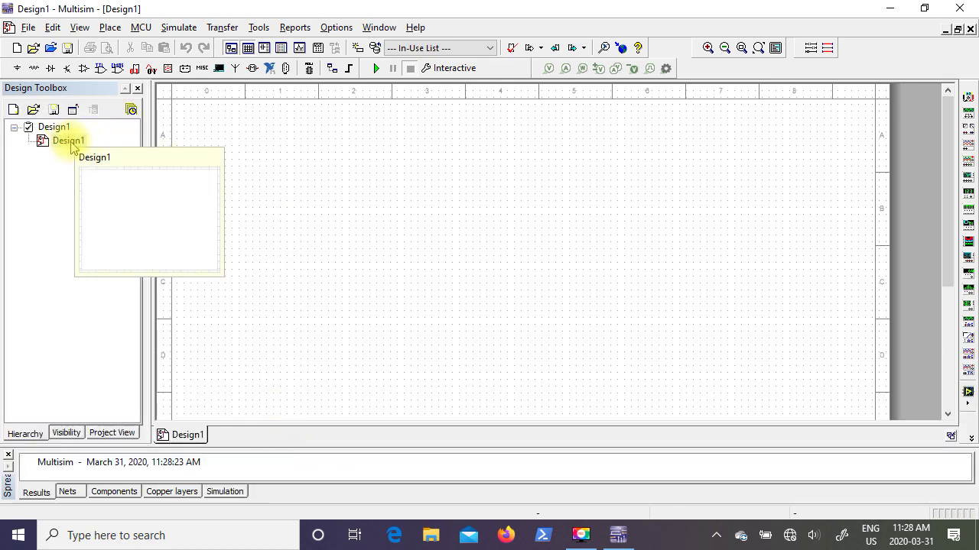